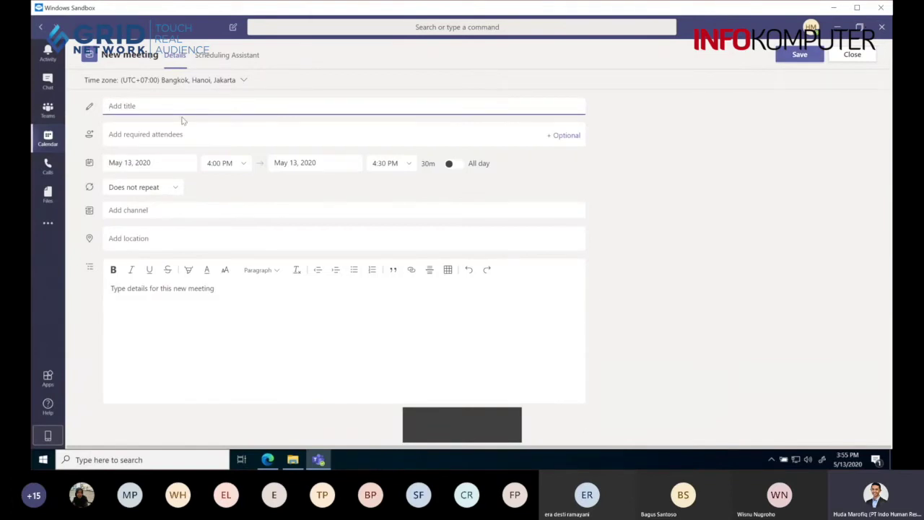
- Title the new meeting "Meeting Koordinasi Project X Launch"
type("Meeting Koordinasi Pro")
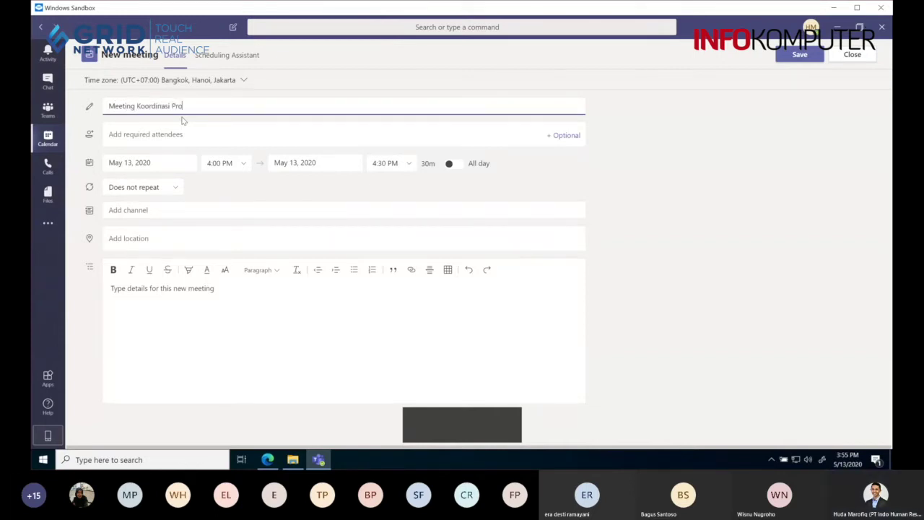
type("ject Launch")
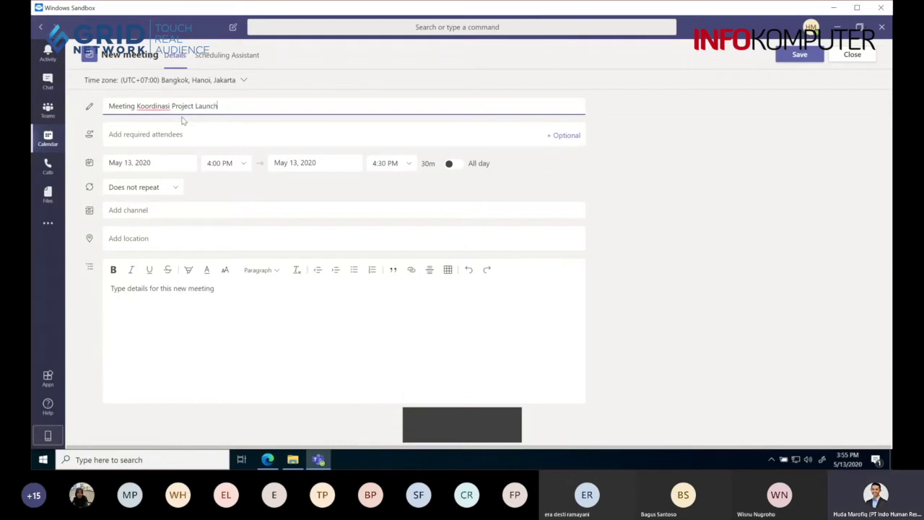
key("ctrl+Left")
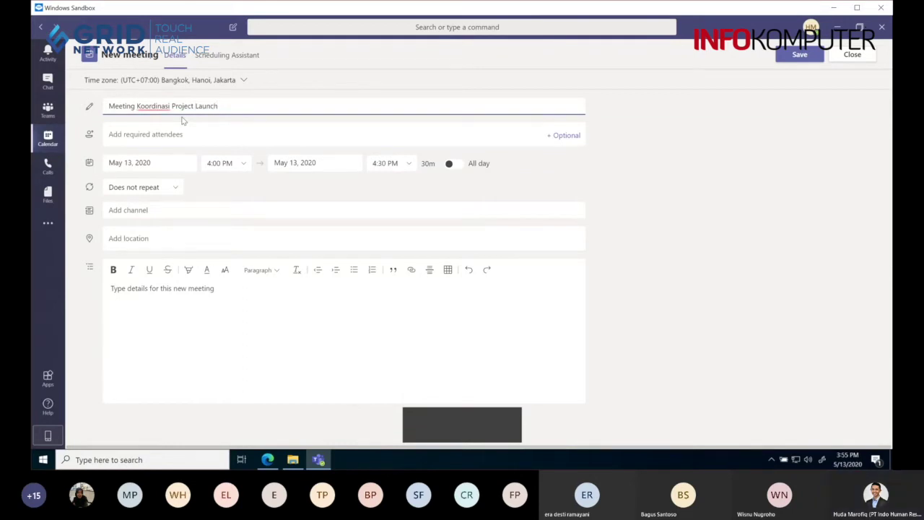
type("X")
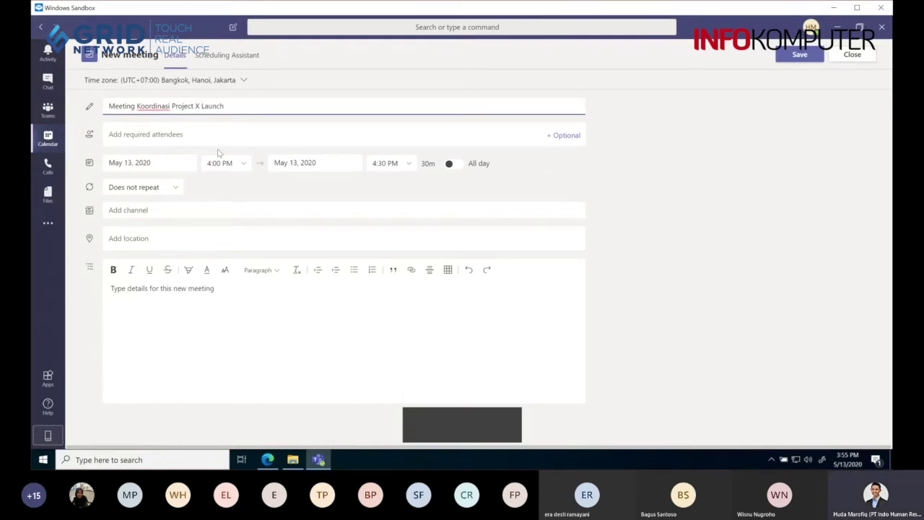
- Add five colleagues as required attendees, including the administrative assistant, the IT admin and the director
left_click(139, 135)
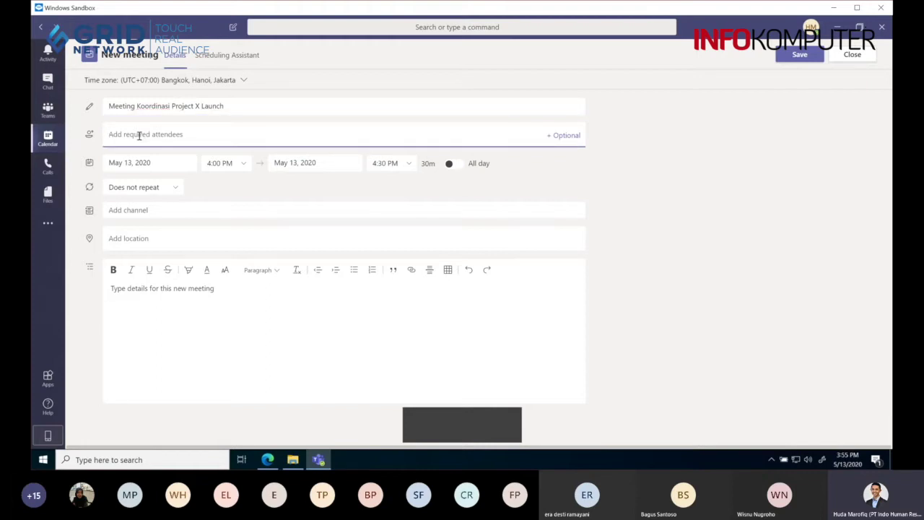
type("karla")
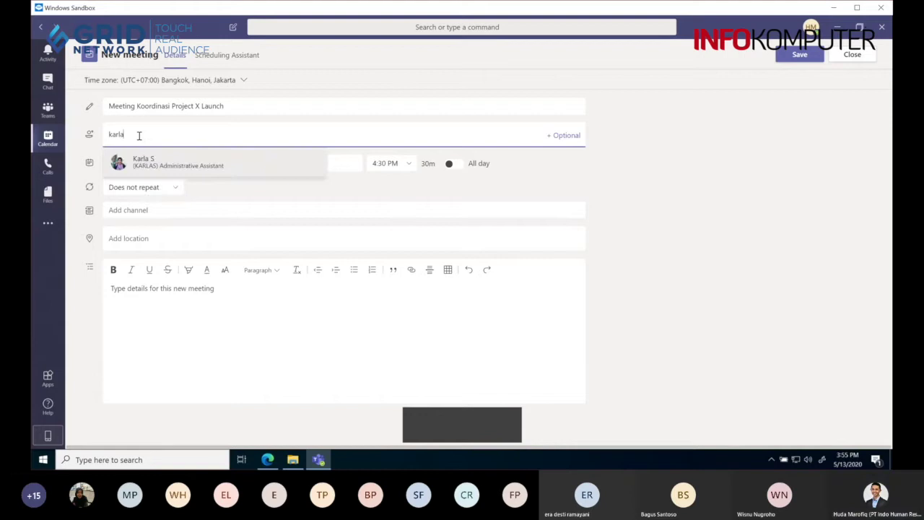
key("Return")
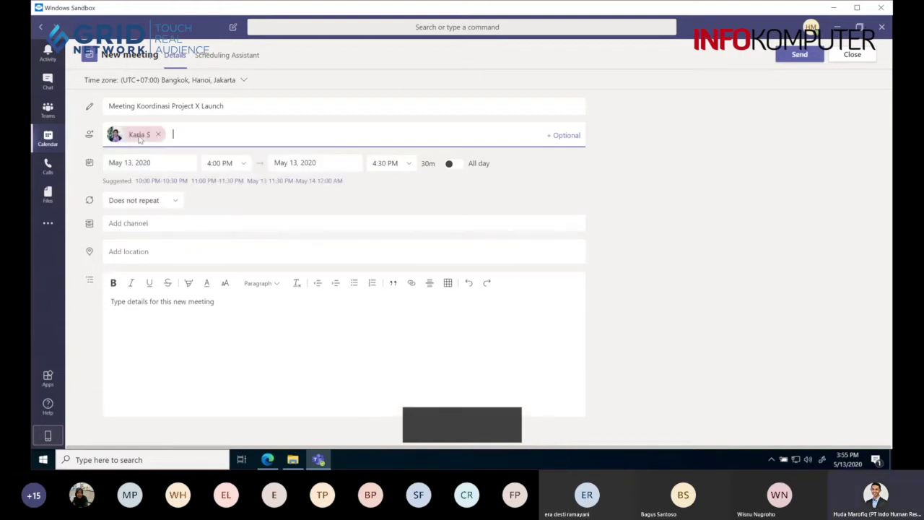
type("istia")
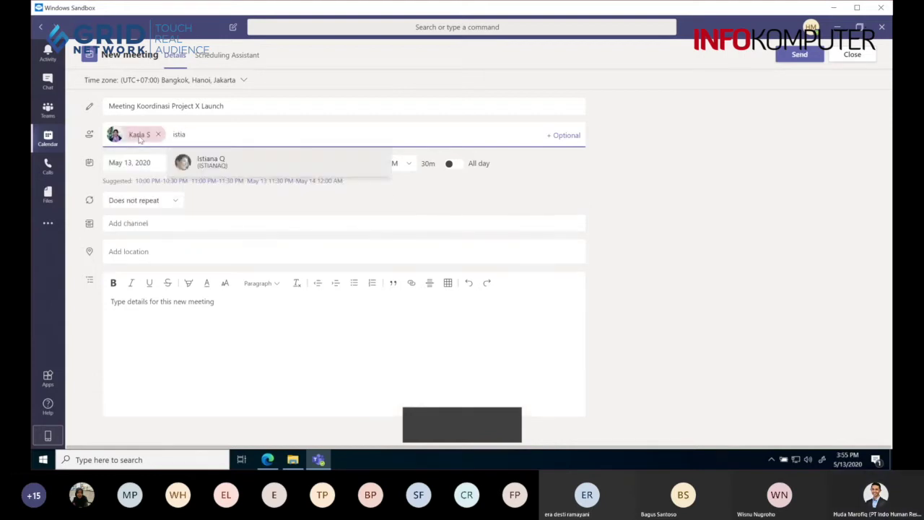
key("Return")
type("andri")
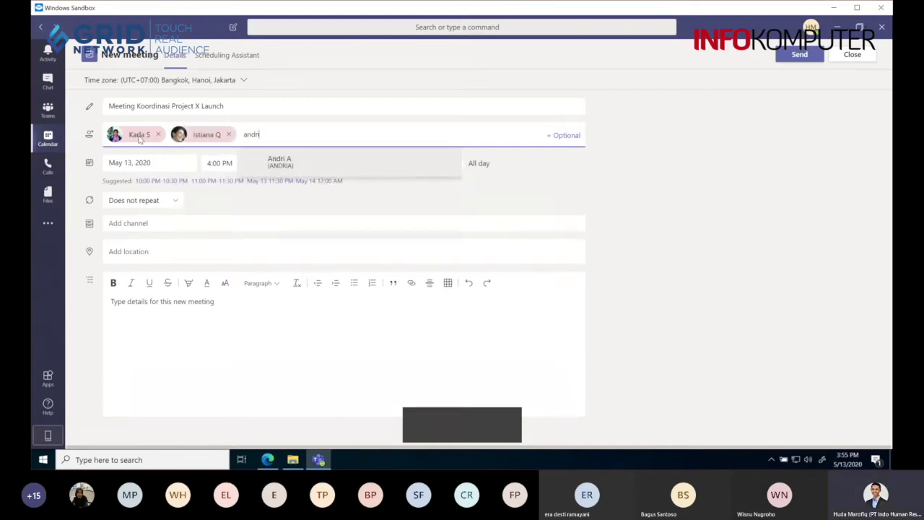
key("Return")
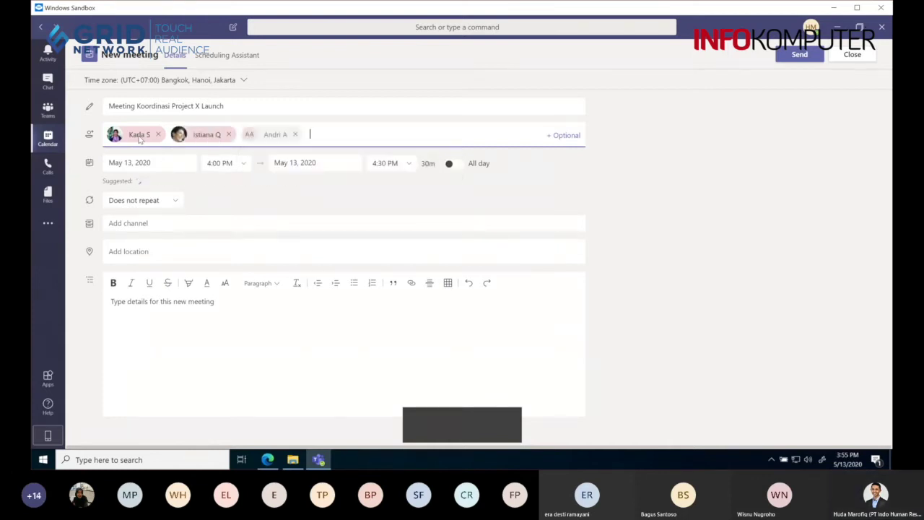
type("ara")
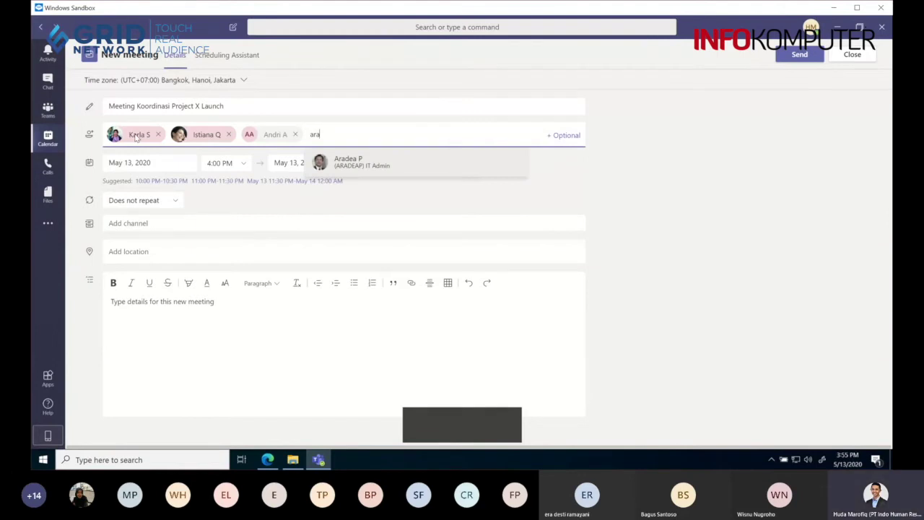
key("Return")
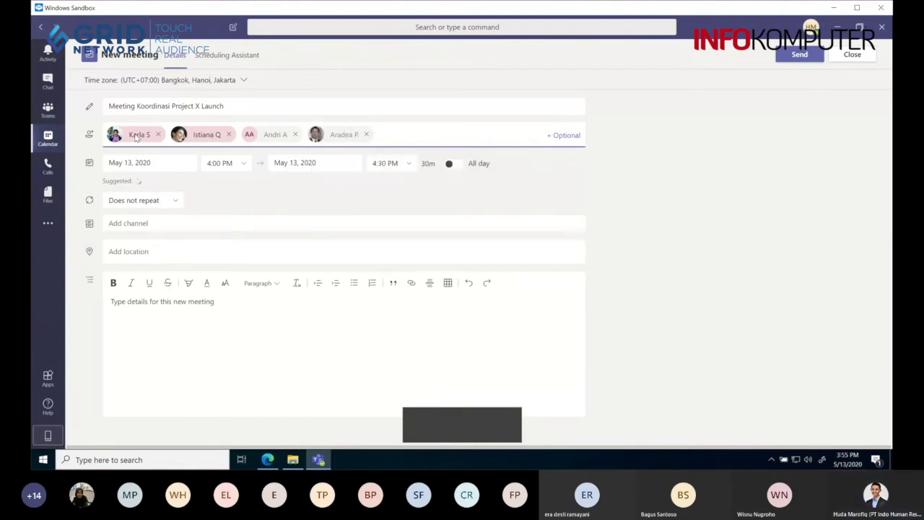
type("lee")
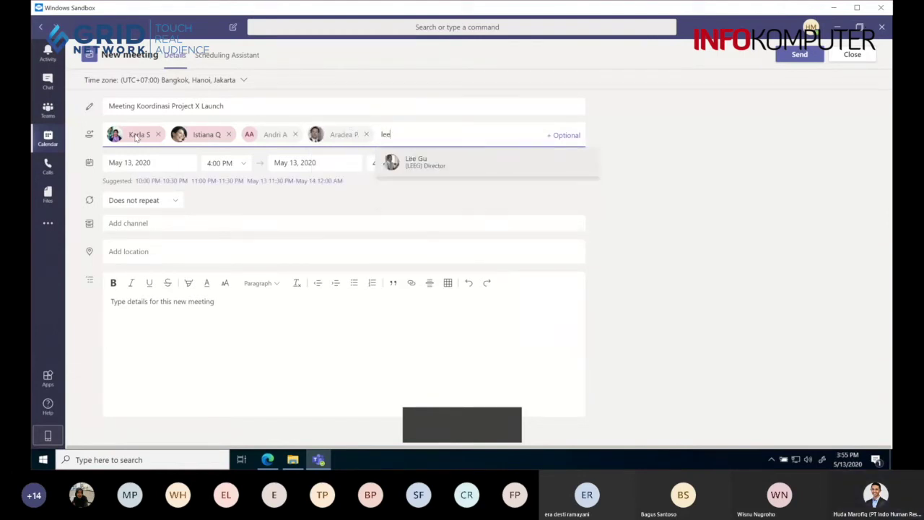
key("Return")
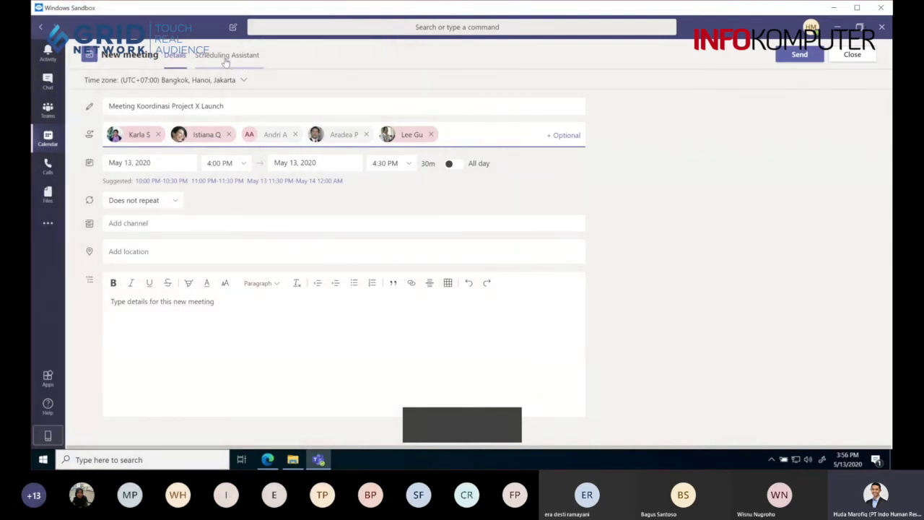
- Check attendee availability in the Scheduling Assistant, move the meeting to May 14, 2020, 10:00–10:30 AM, and send the invitation
left_click(225, 62)
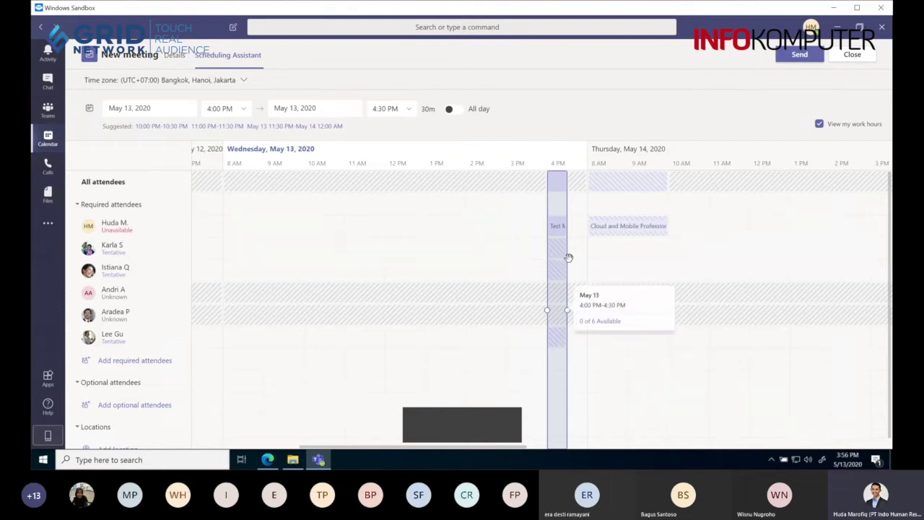
left_click(601, 259)
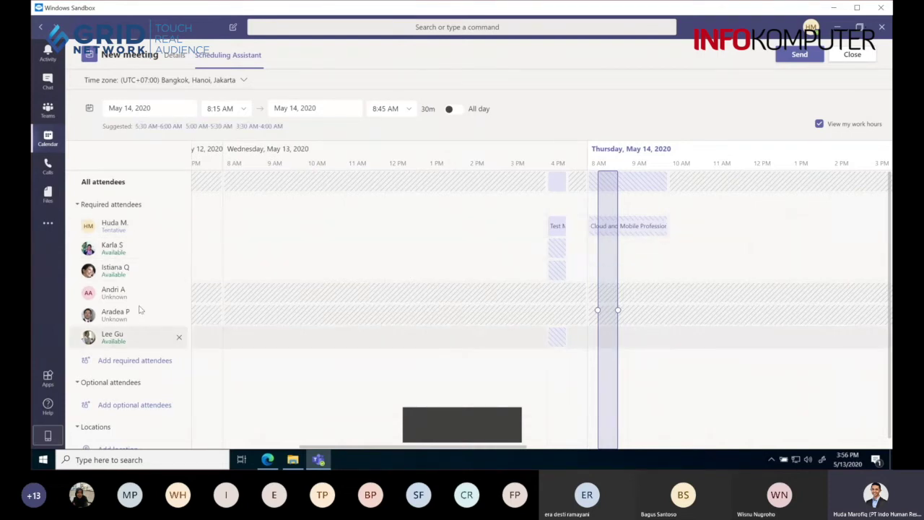
mouse_move(642, 230)
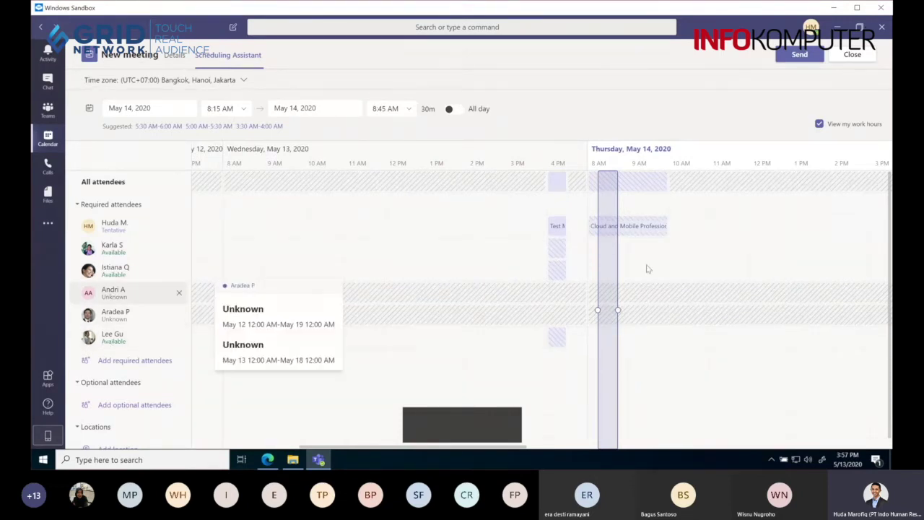
left_click(557, 267)
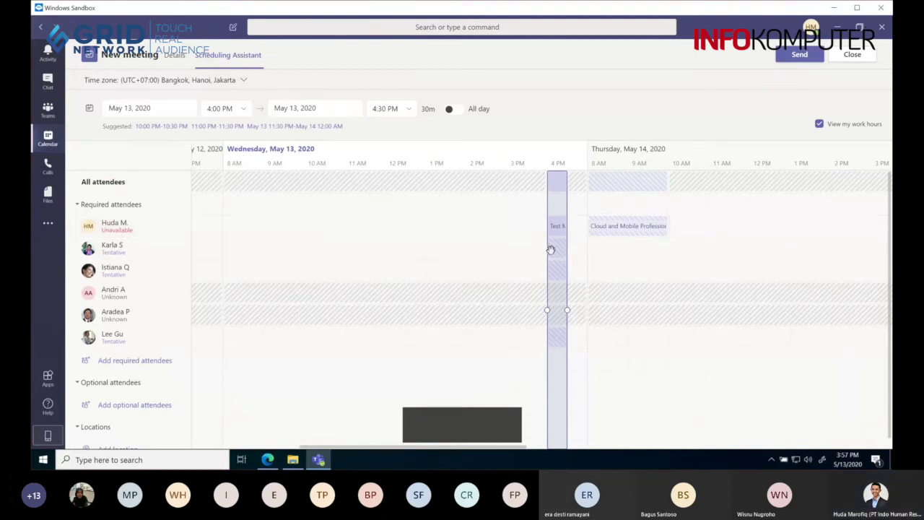
left_click_drag(555, 251, 677, 245)
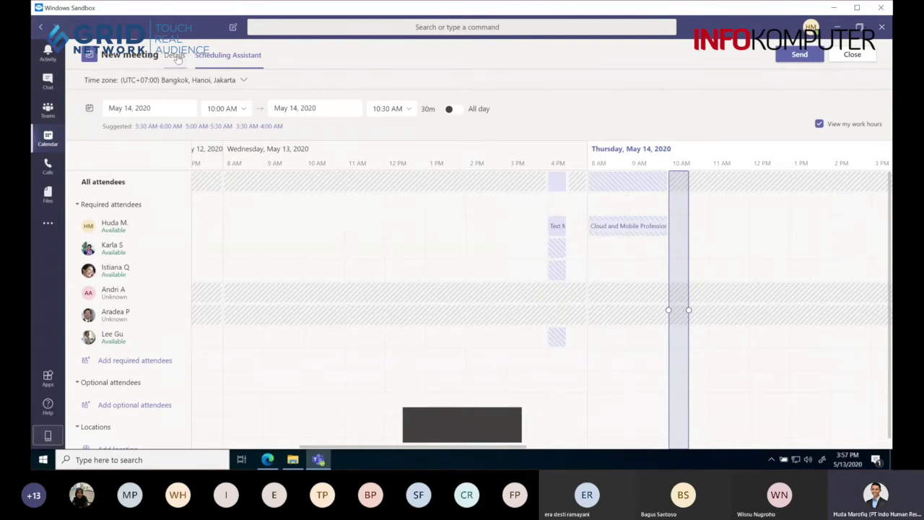
left_click(798, 56)
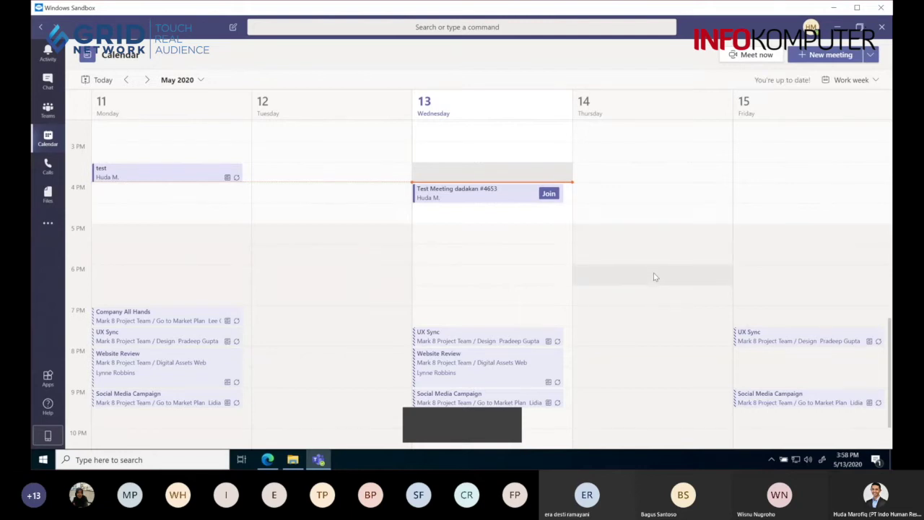
- Open the Meeting Koordinasi Project X Launch event on Thursday, May 14, and bring up its meeting options in a maximized browser window
scroll(655, 277, "down", 2)
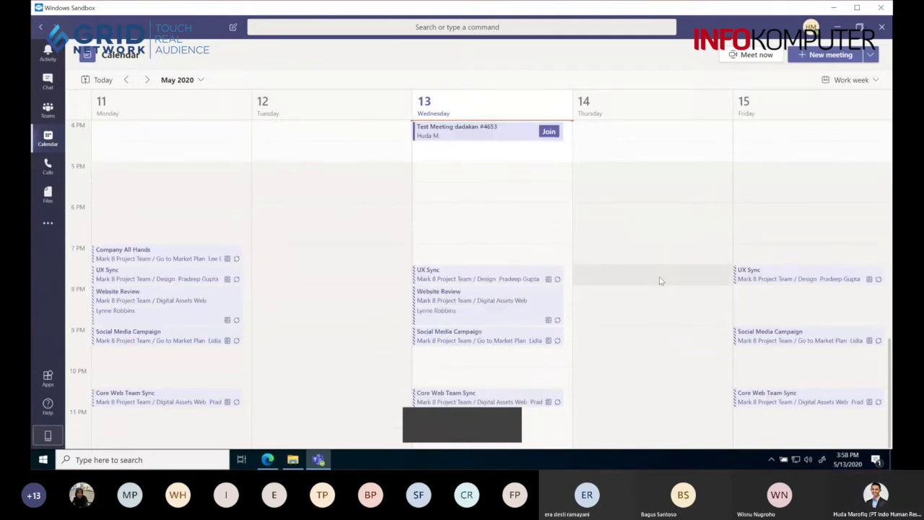
scroll(657, 278, "up", 8)
scroll(659, 281, "up", 1)
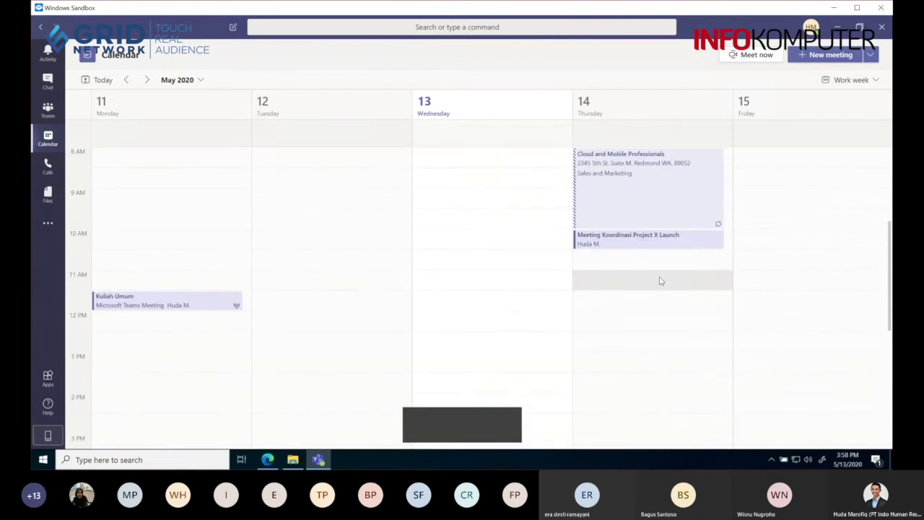
scroll(660, 270, "down", 1)
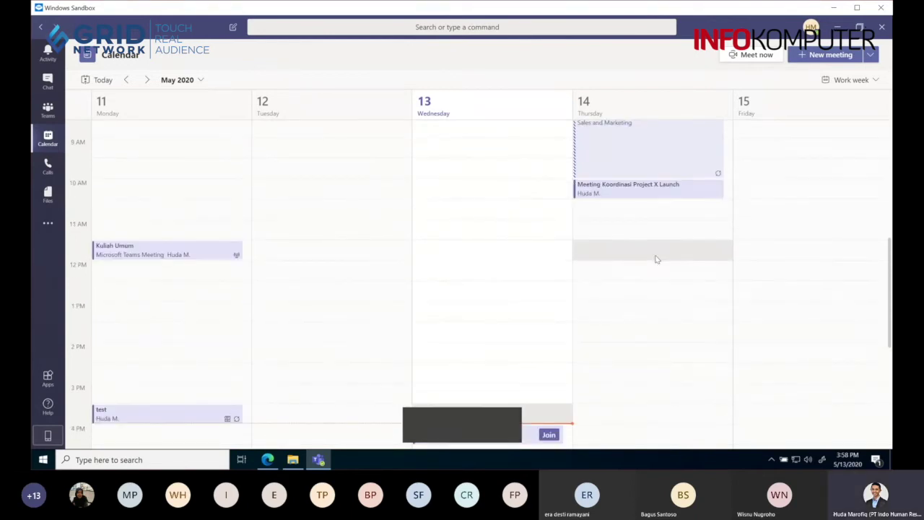
left_click(624, 188)
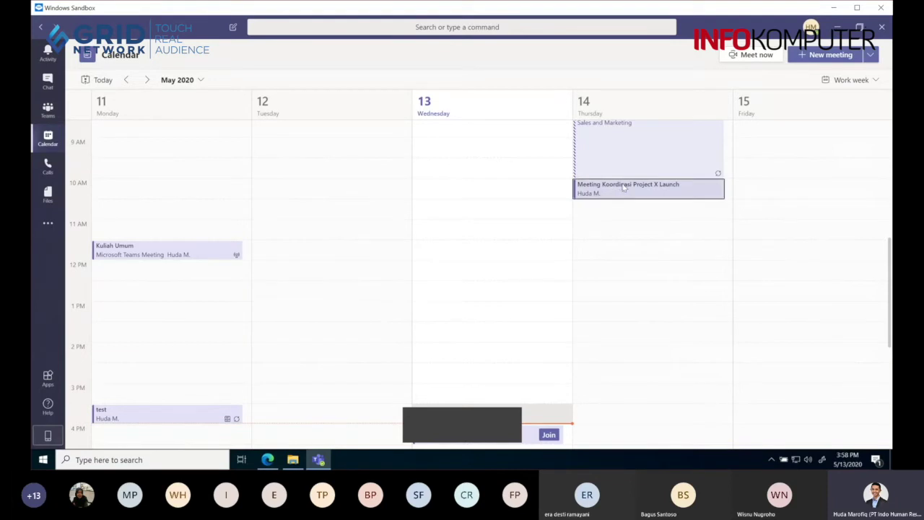
double_click(624, 188)
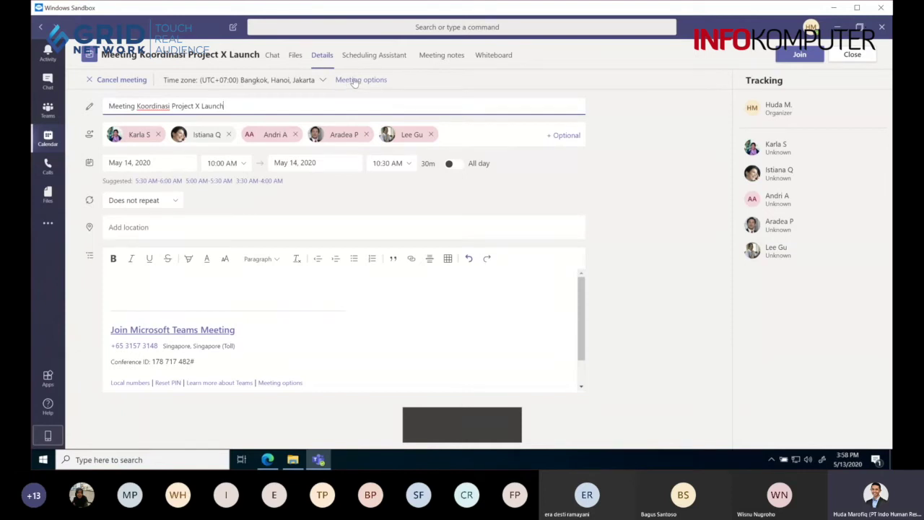
left_click(355, 82)
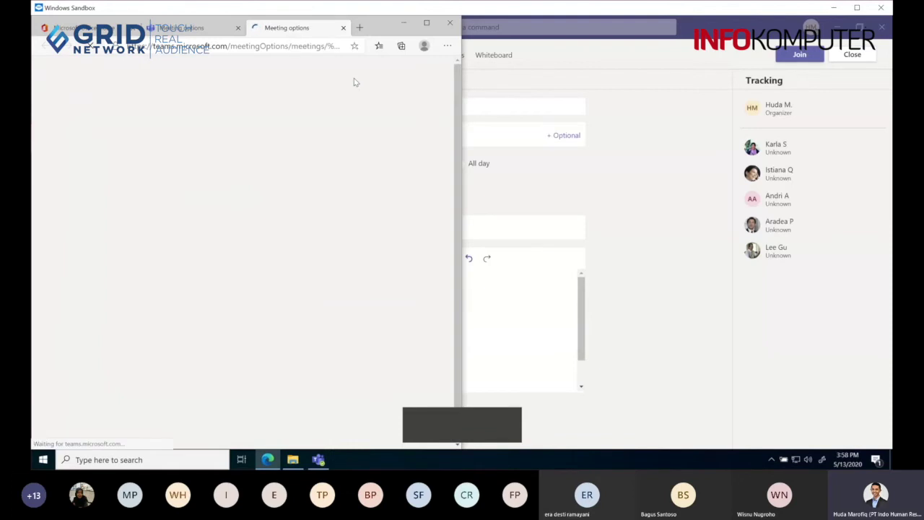
left_click(426, 26)
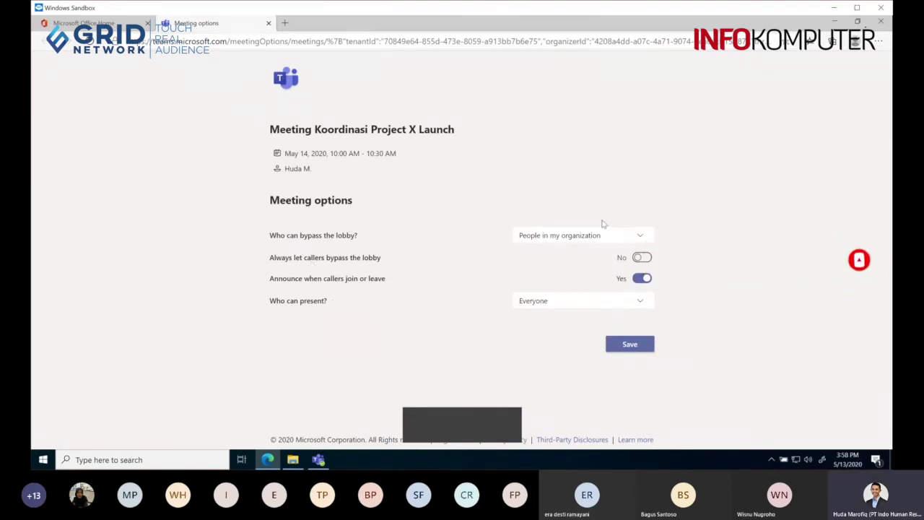
- Set who can bypass the lobby to "People in my organization and trusted organizations"
left_click(539, 236)
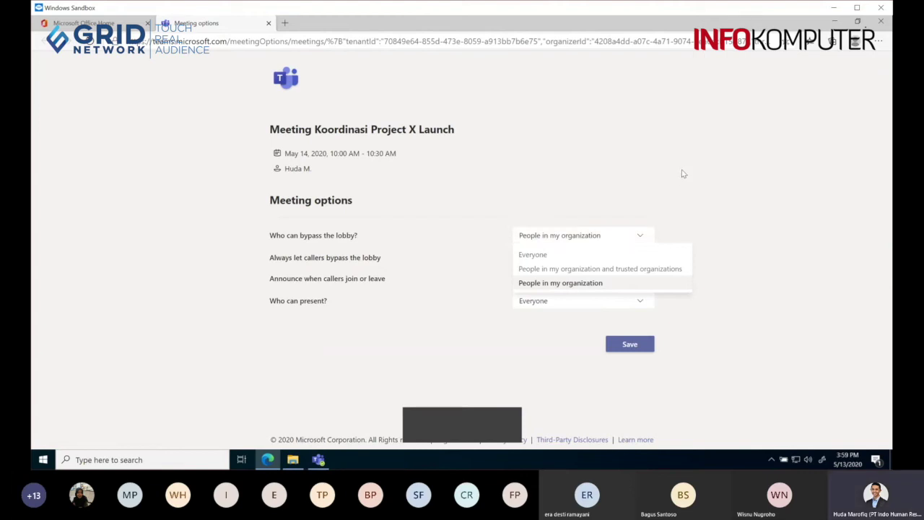
left_click(697, 161)
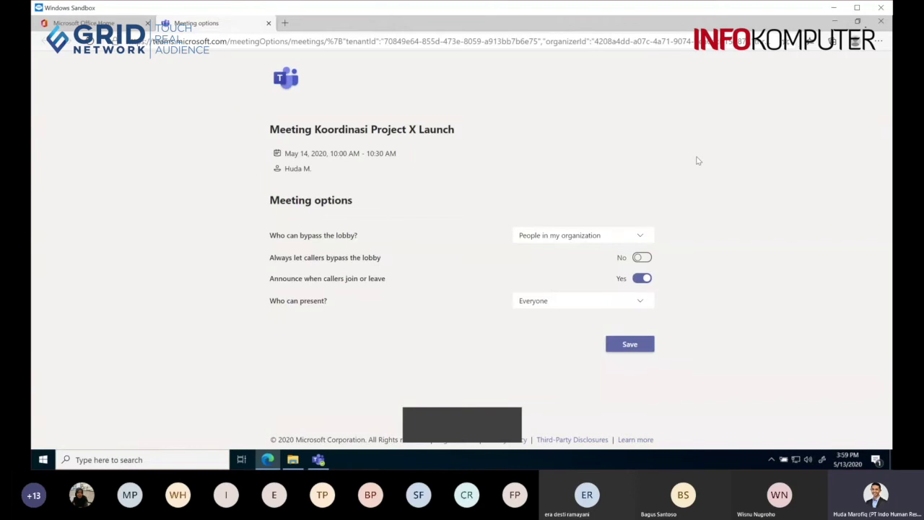
left_click(543, 238)
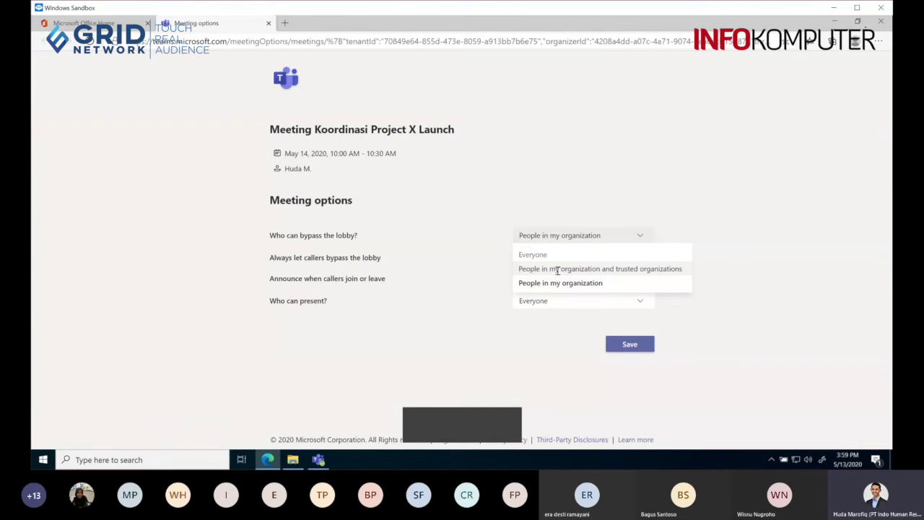
left_click(557, 271)
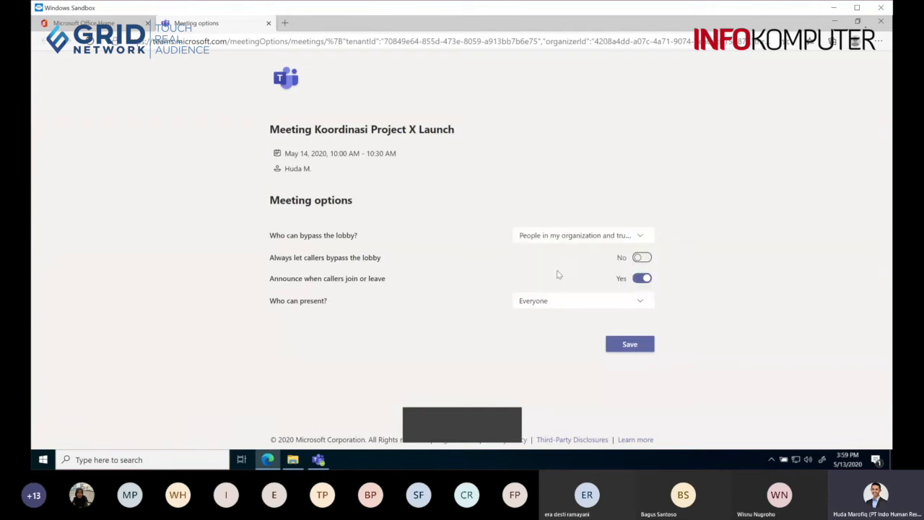
left_click(580, 239)
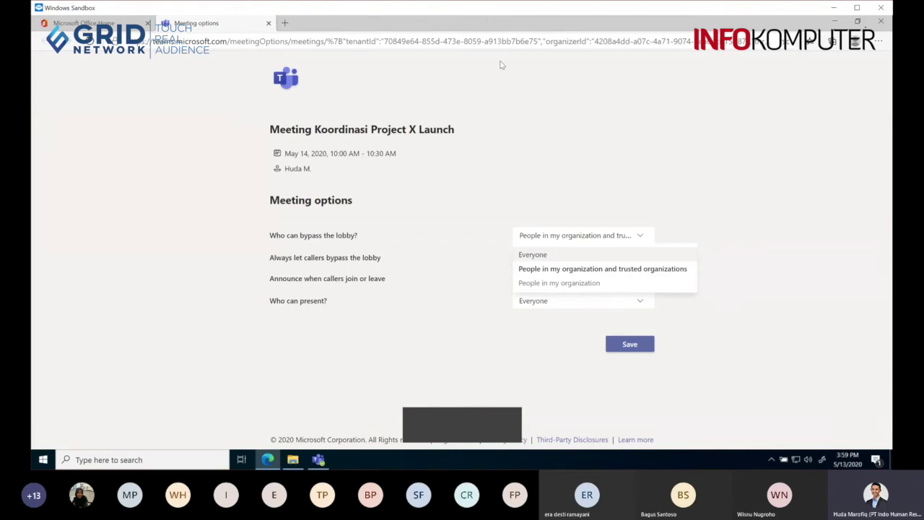
left_click(781, 191)
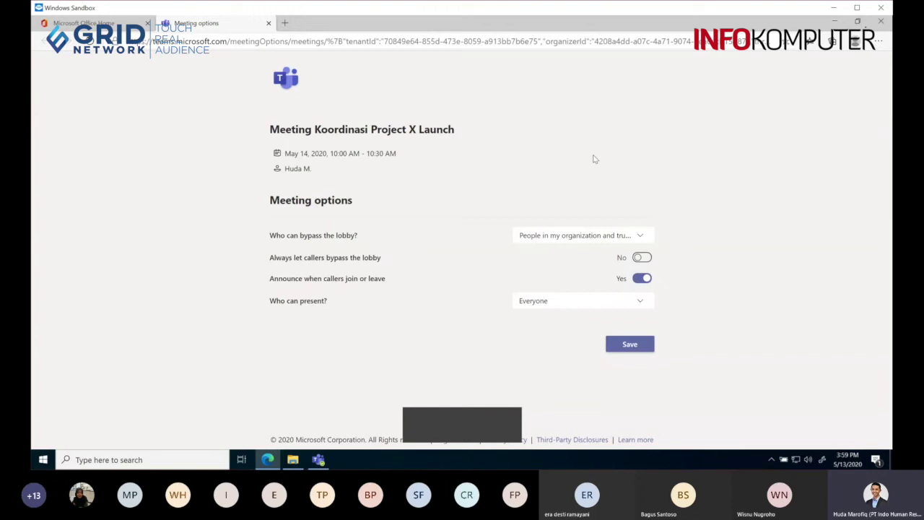
left_click(566, 243)
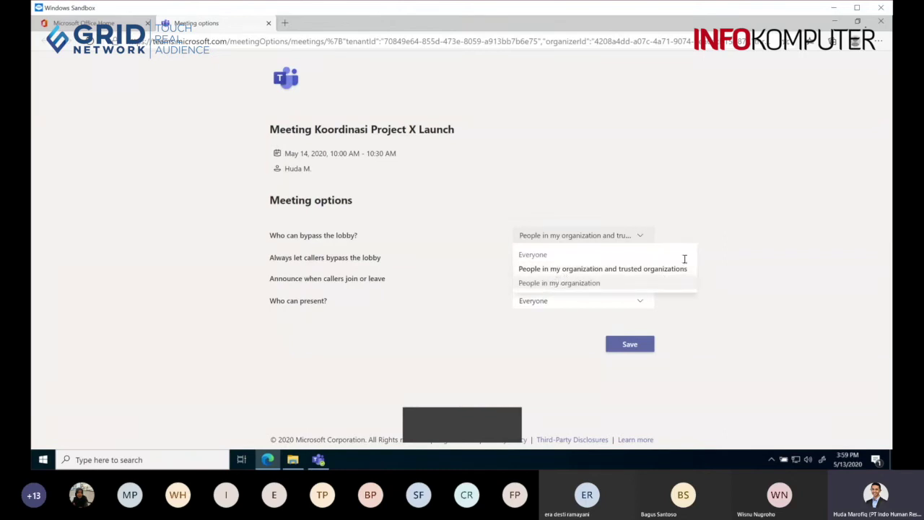
left_click(609, 268)
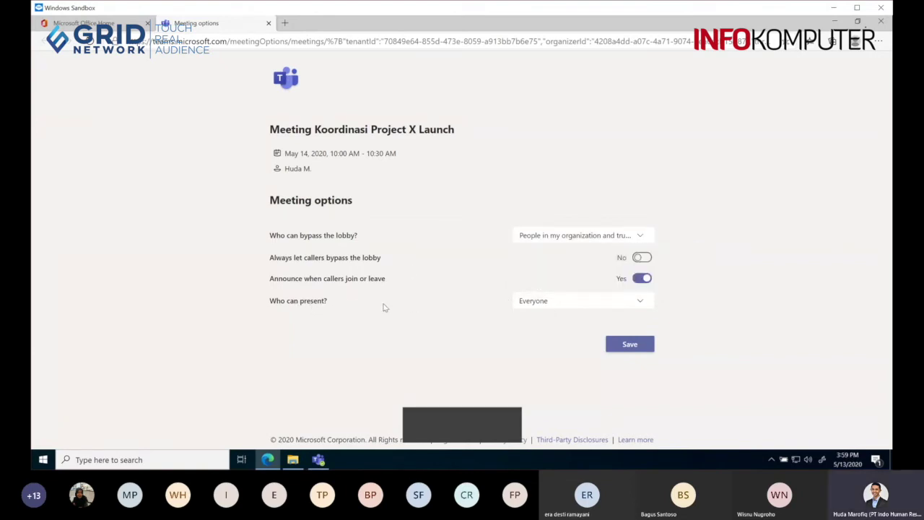
- Set who can present to "Specific people" and bring up the list of participants for choosing the meeting's presenters
left_click(594, 303)
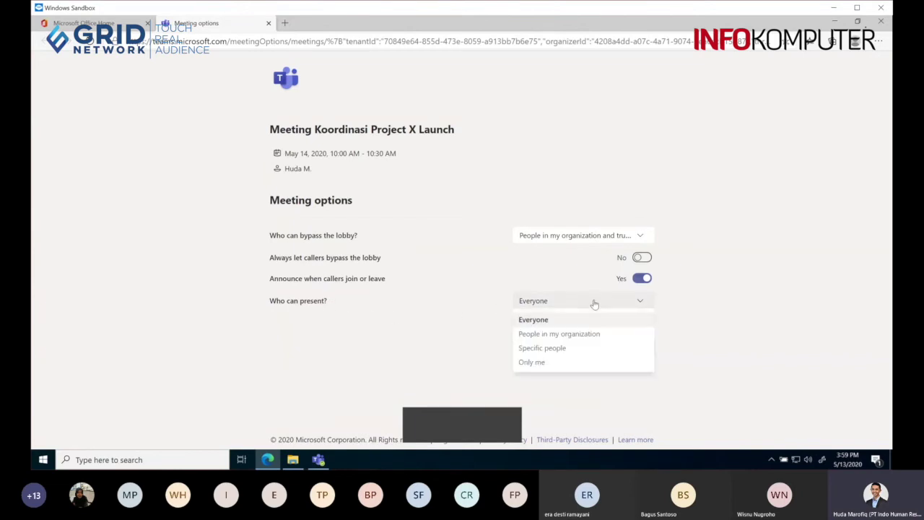
left_click(549, 348)
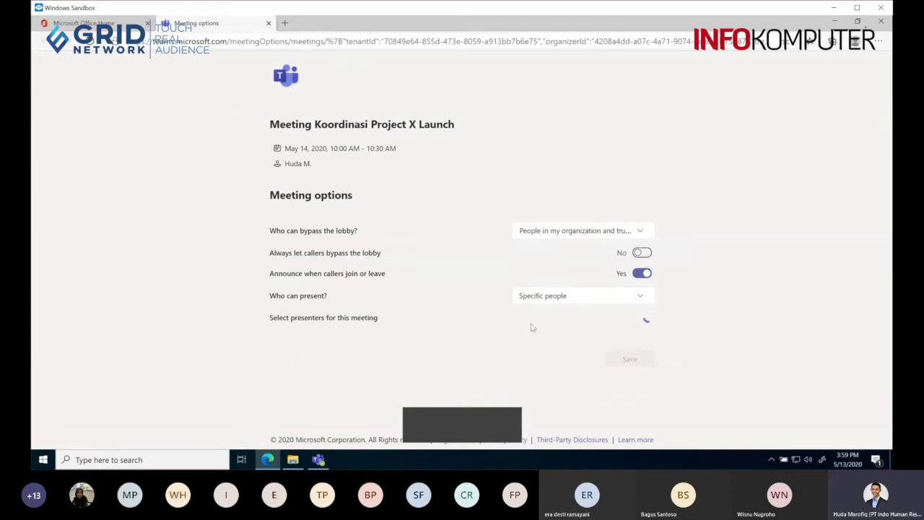
left_click(642, 318)
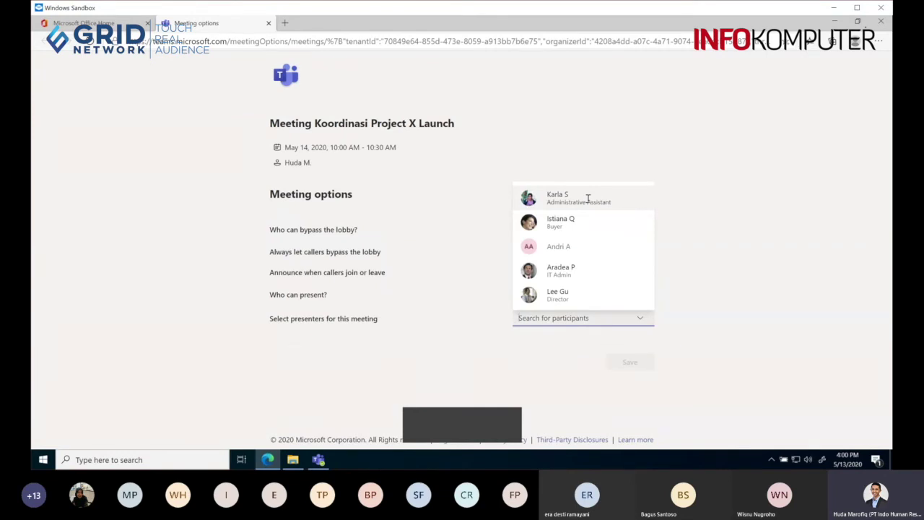
- Compare the selectable presenters with the required attendees in the Teams meeting details, and return to the meeting options in the browser
key("Down")
key("Down")
key("Down")
left_click(319, 459)
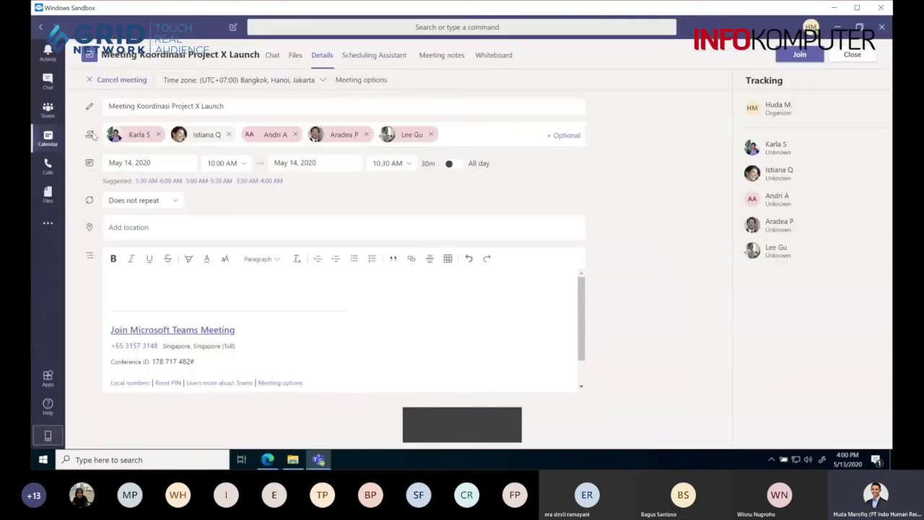
left_click(456, 133)
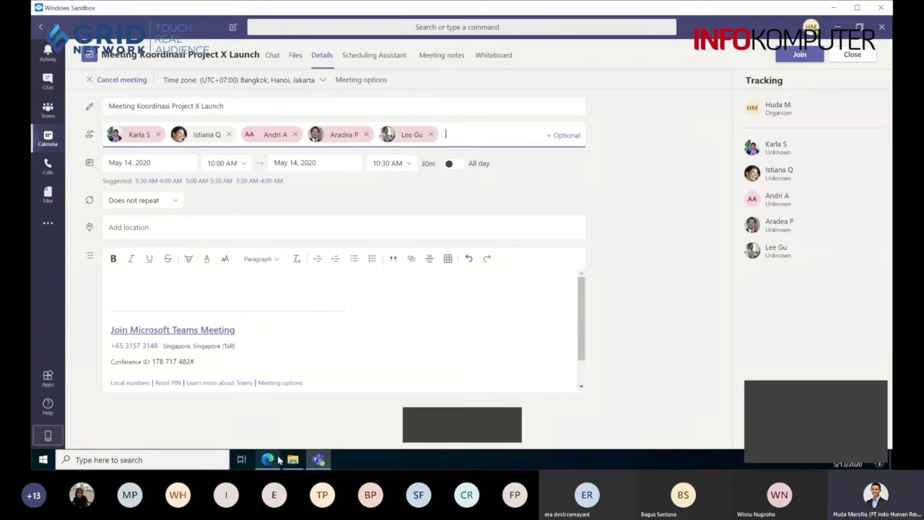
left_click(267, 460)
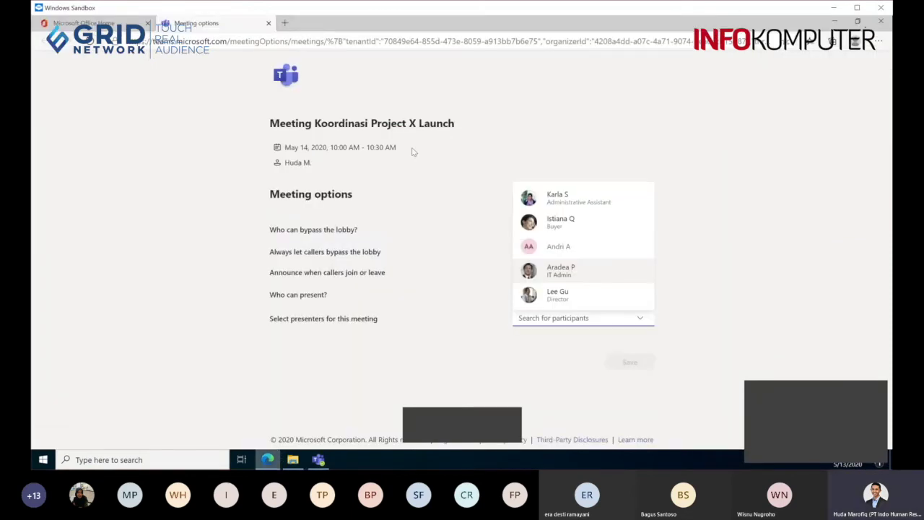
- Select all five invited attendees as presenters for the meeting and save the meeting options
left_click(562, 198)
left_click(638, 318)
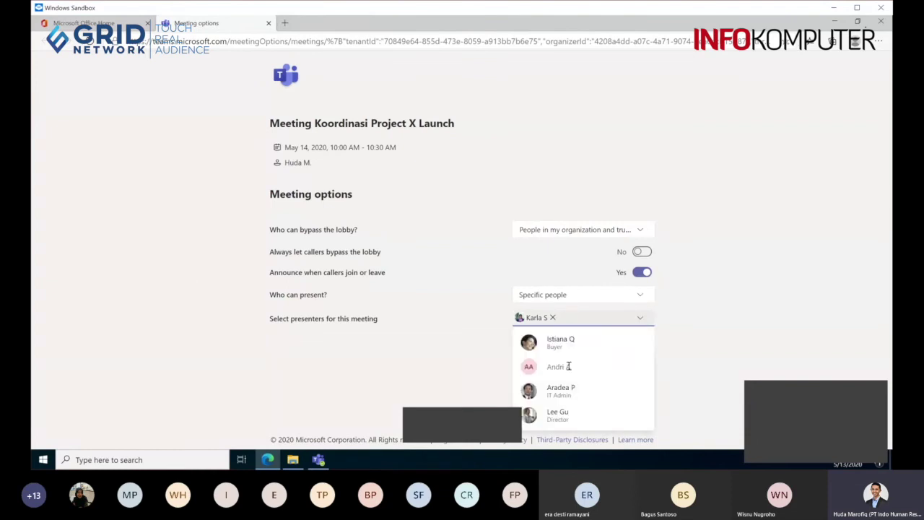
left_click(559, 366)
left_click(640, 318)
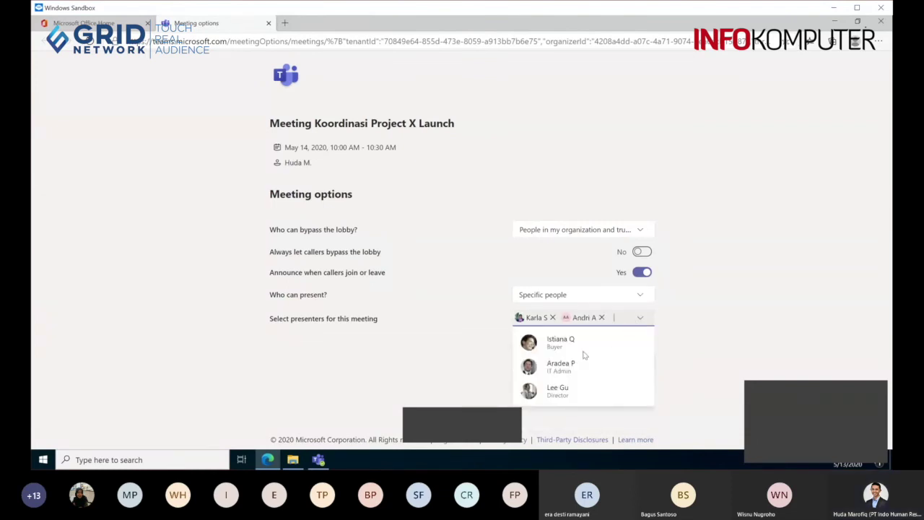
left_click(573, 344)
left_click(640, 320)
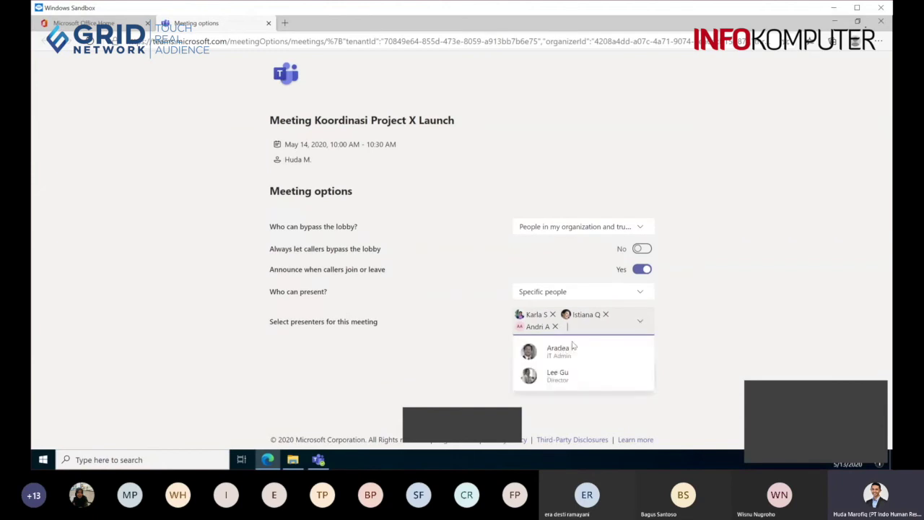
left_click(573, 348)
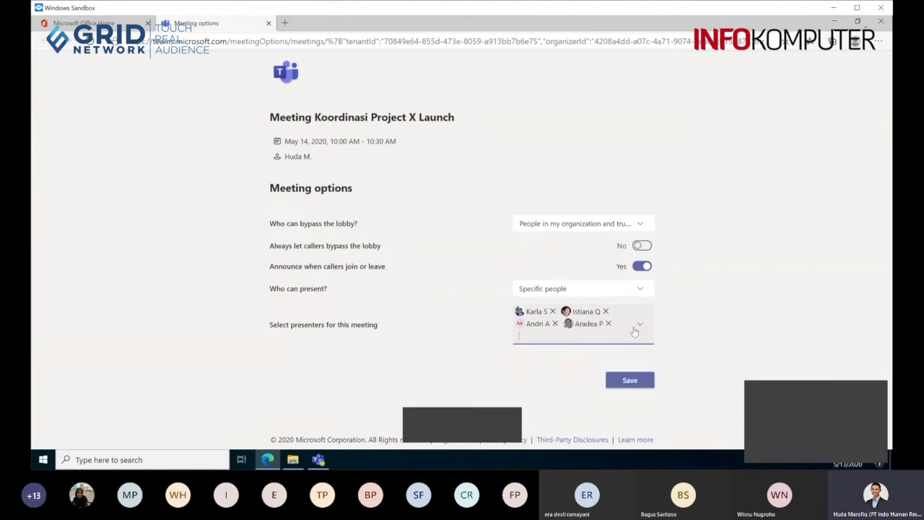
left_click(635, 329)
left_click(551, 357)
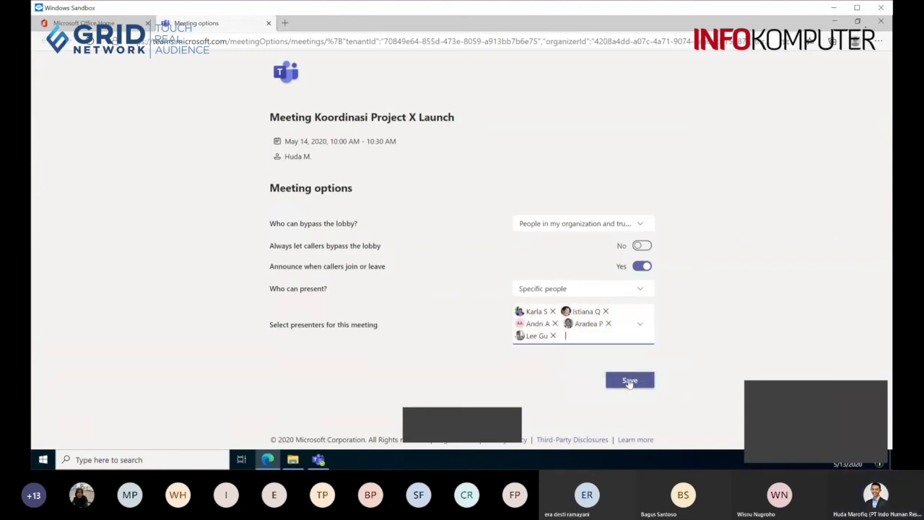
left_click(628, 381)
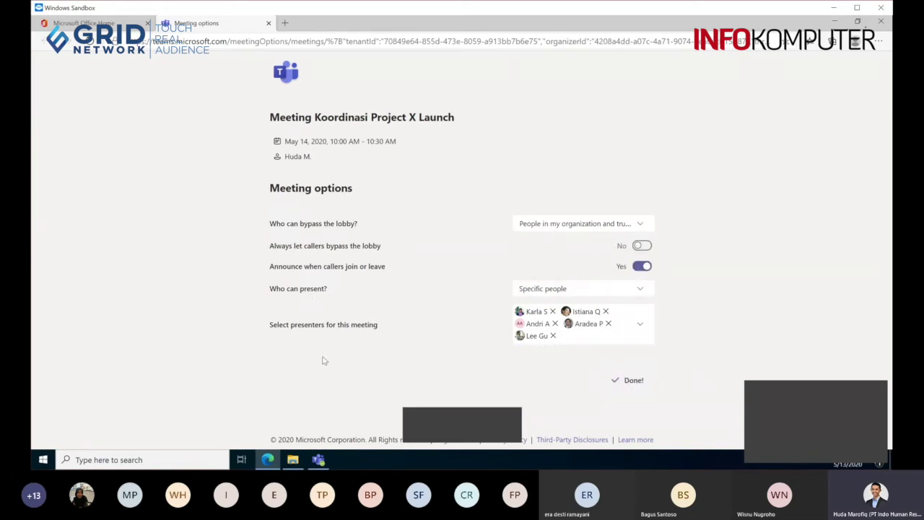
- Search the web for "teams meeting roles" in a separate browser tab and open the "Roles in a Teams meeting" Office Support article
left_click(287, 24)
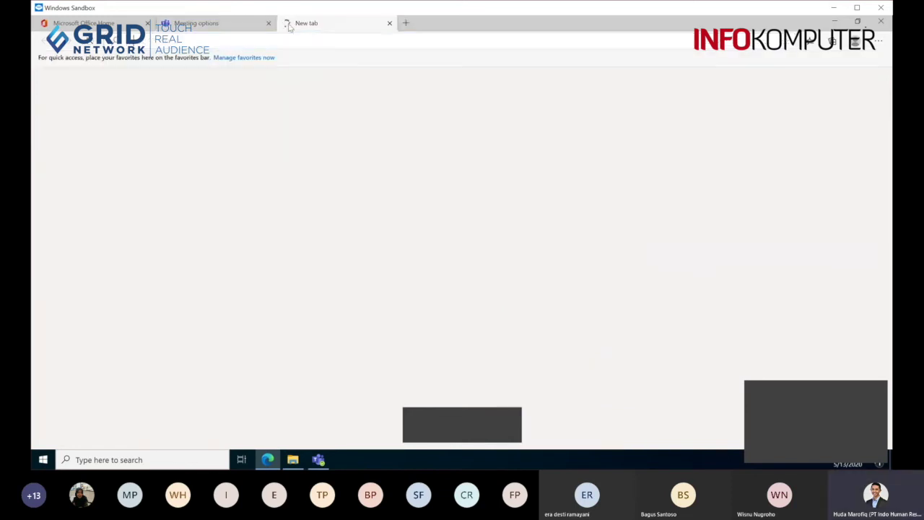
type("meeting roles")
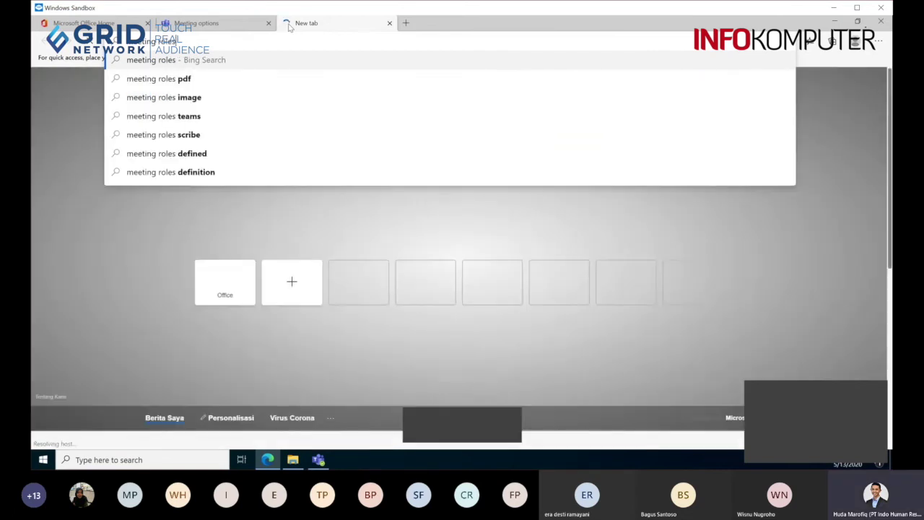
type("teams")
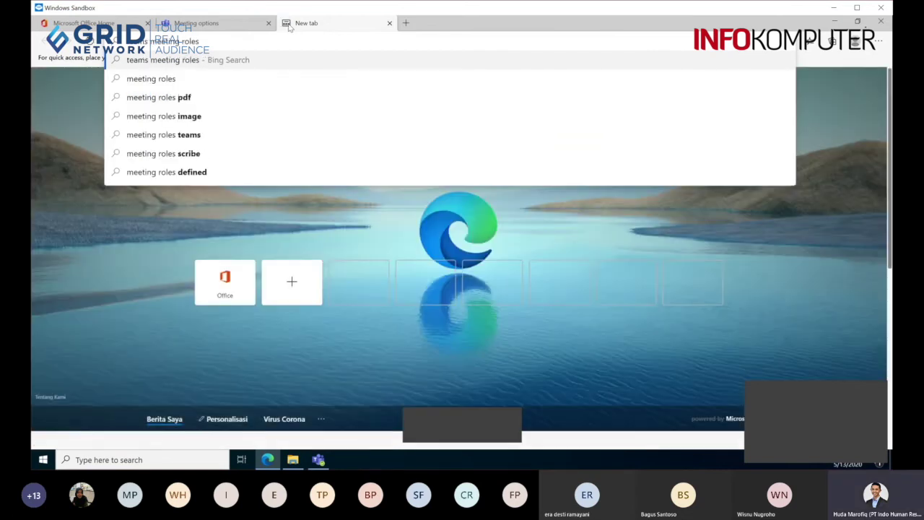
key("Return")
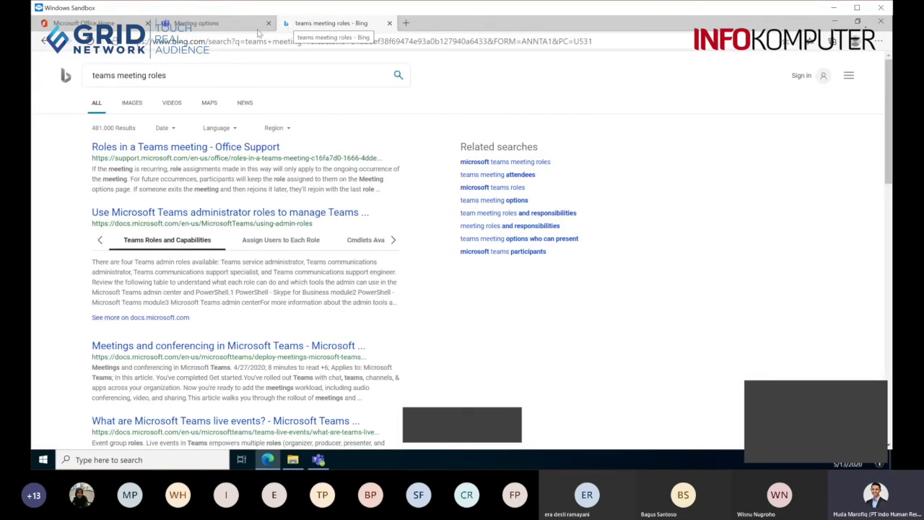
left_click(173, 146)
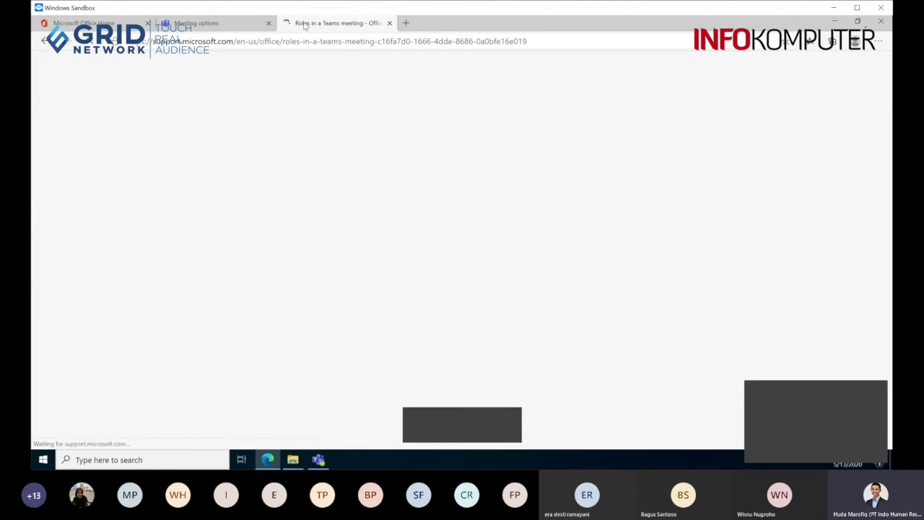
- Examine the organizer, presenter and attendee capabilities in the roles article alongside the meeting's presenter settings, including who can start or stop recording
left_click(209, 23)
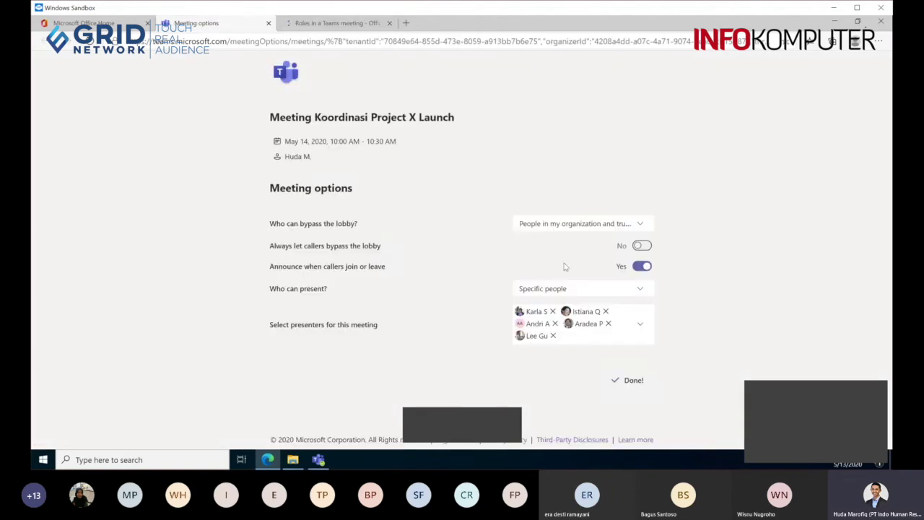
left_click(312, 28)
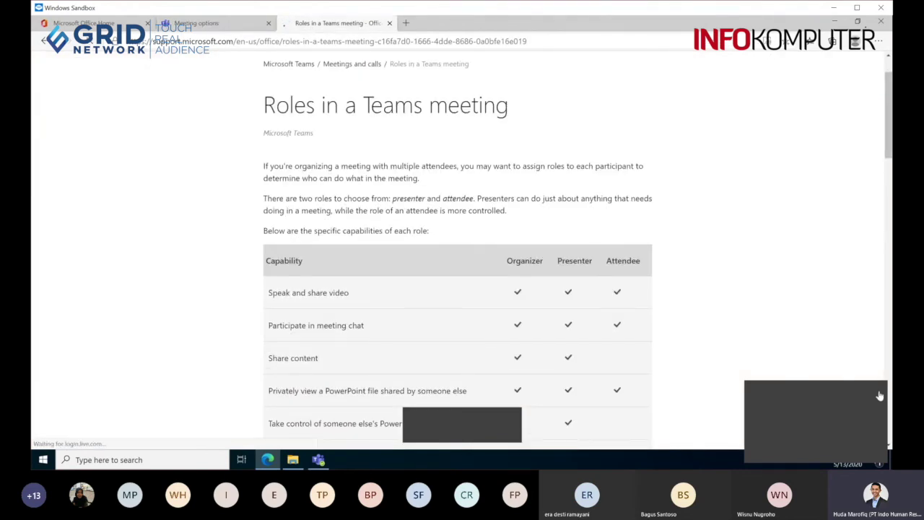
scroll(533, 212, "down", 2)
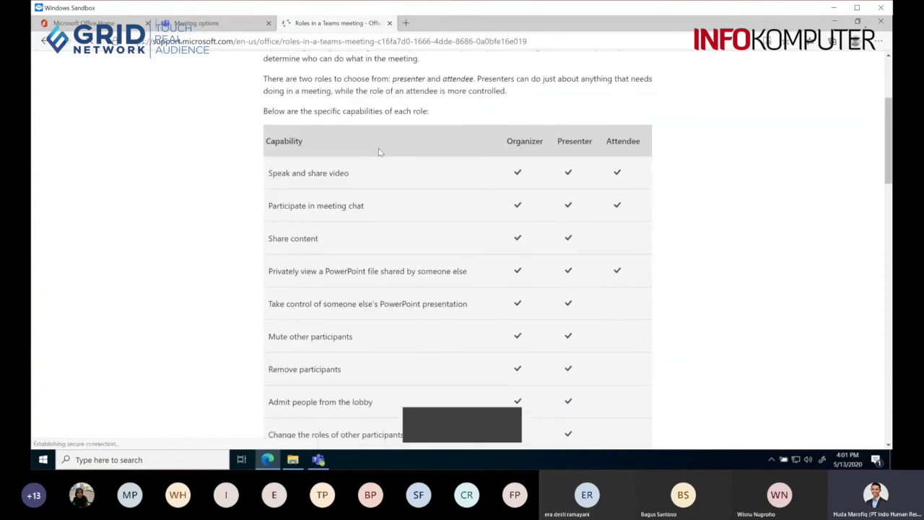
scroll(377, 151, "down", 1)
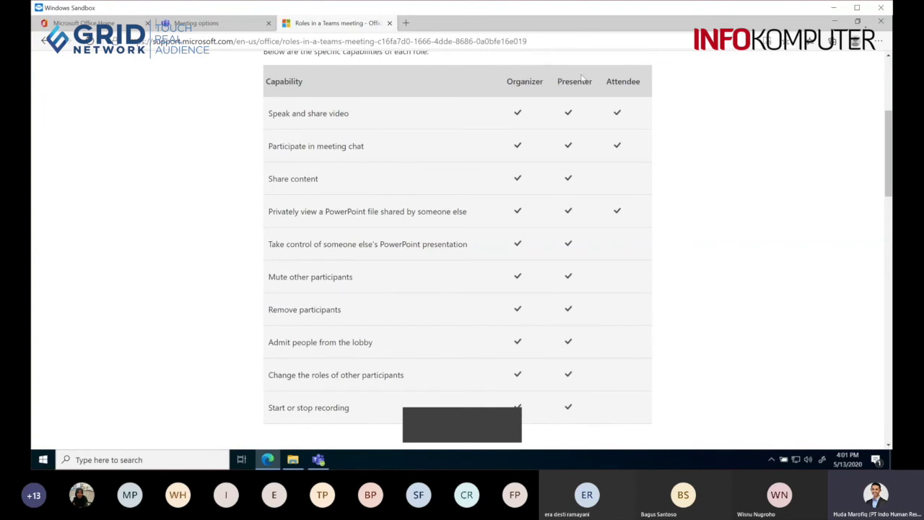
left_click(211, 25)
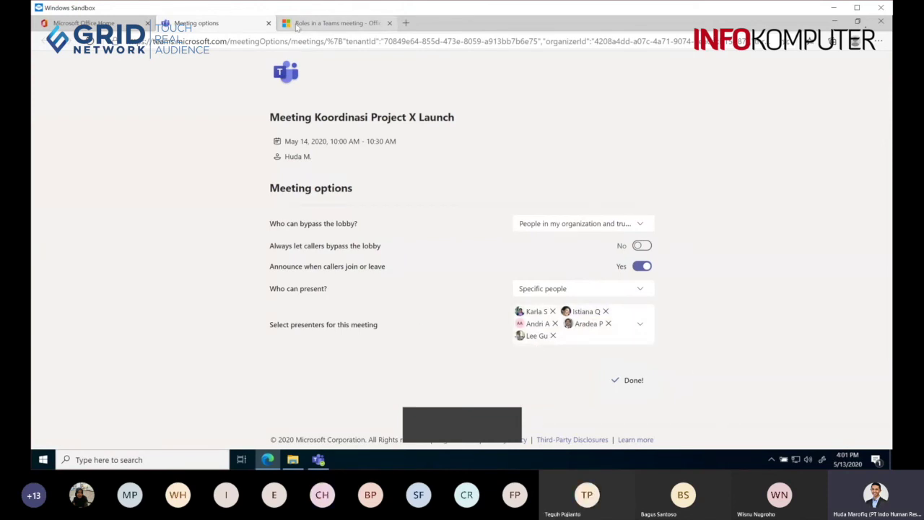
left_click(297, 25)
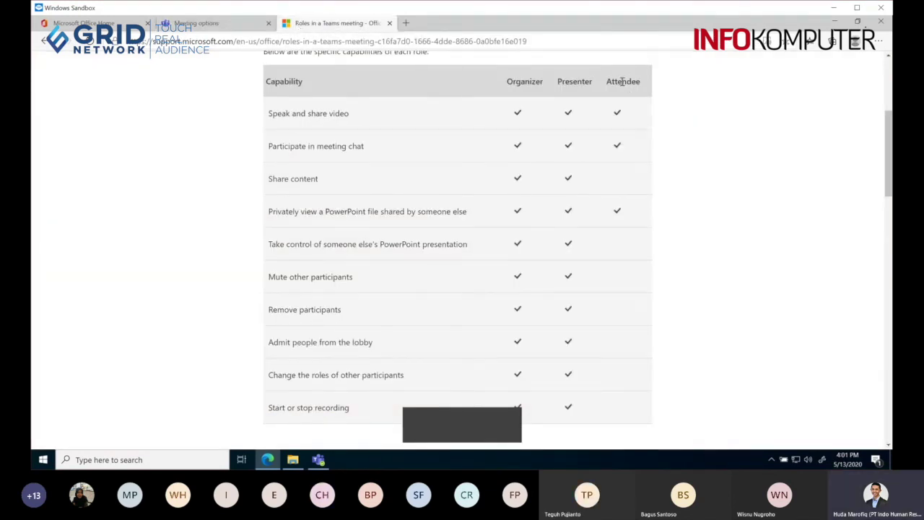
left_click(210, 26)
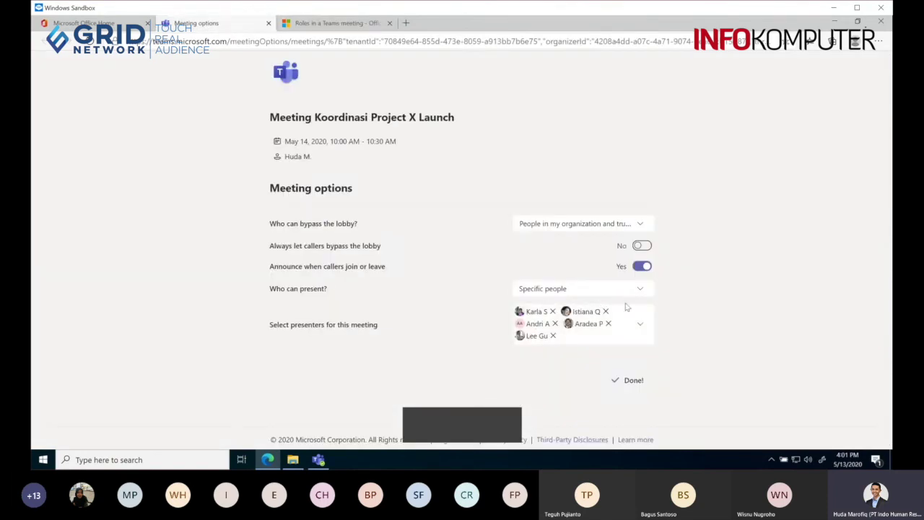
left_click(340, 24)
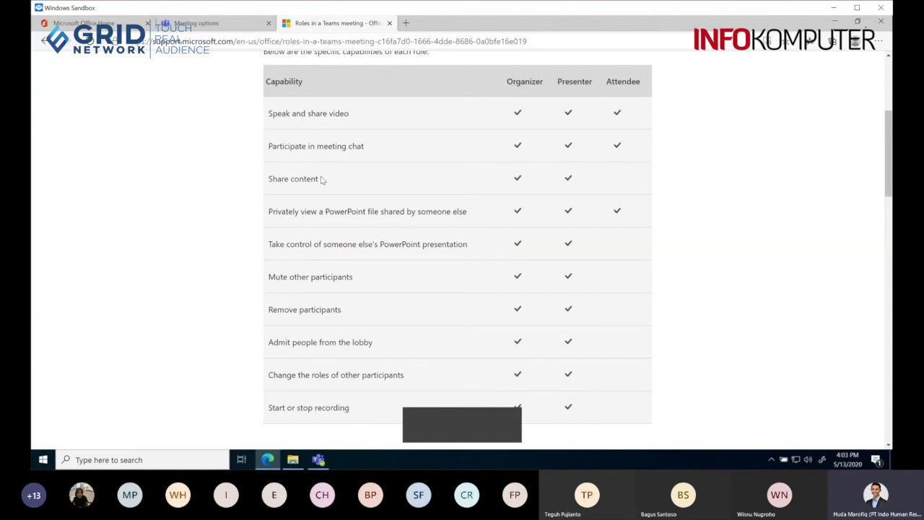
left_click_drag(300, 408, 340, 413)
left_click(343, 410)
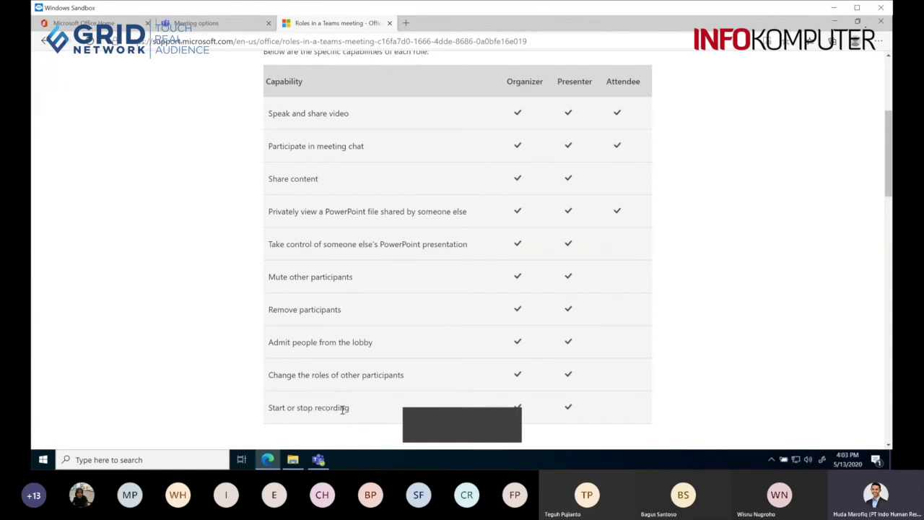